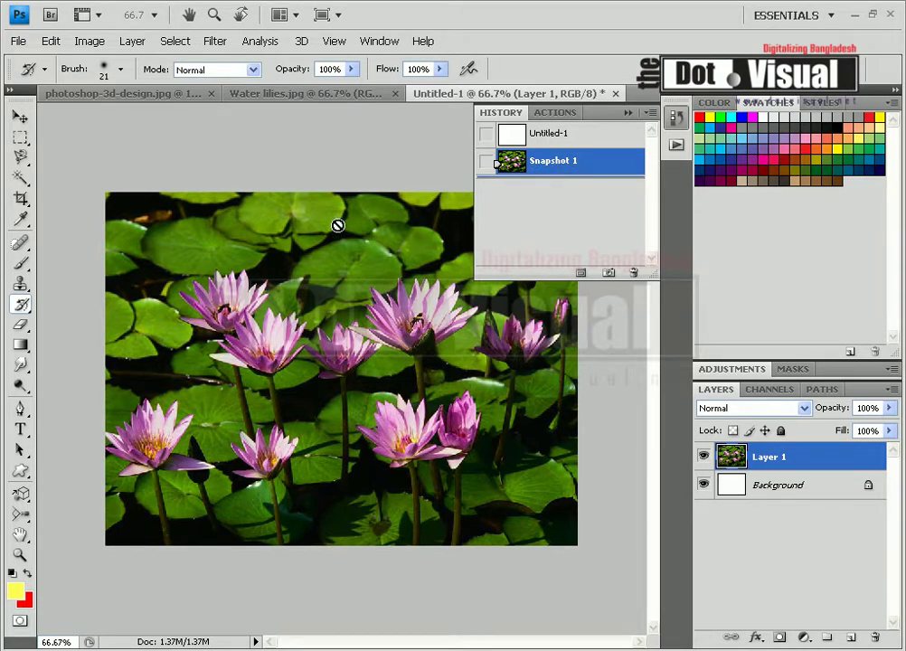
- Select the Rectangular Marquee Tool in the toolbox
click(20, 137)
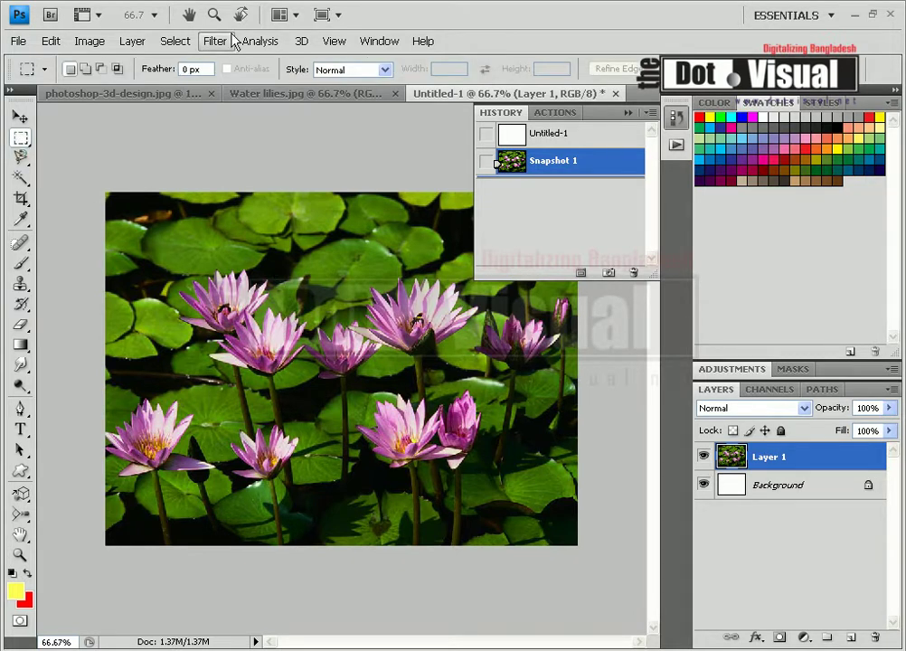
- Apply Levels to Layer 1 with input values 16, 1.50 and 208
click(91, 41)
mouse_move(111, 84)
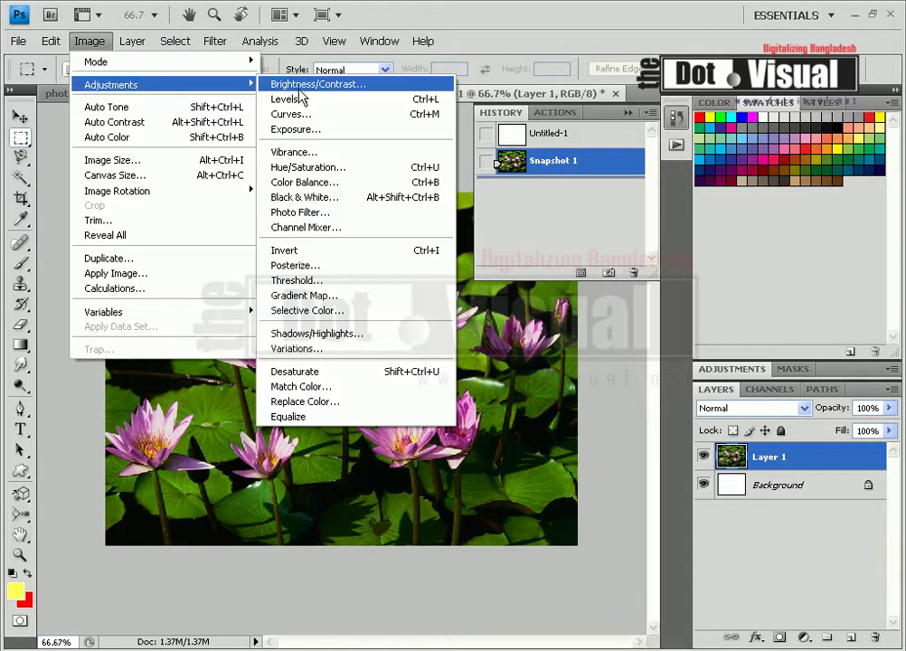
click(302, 101)
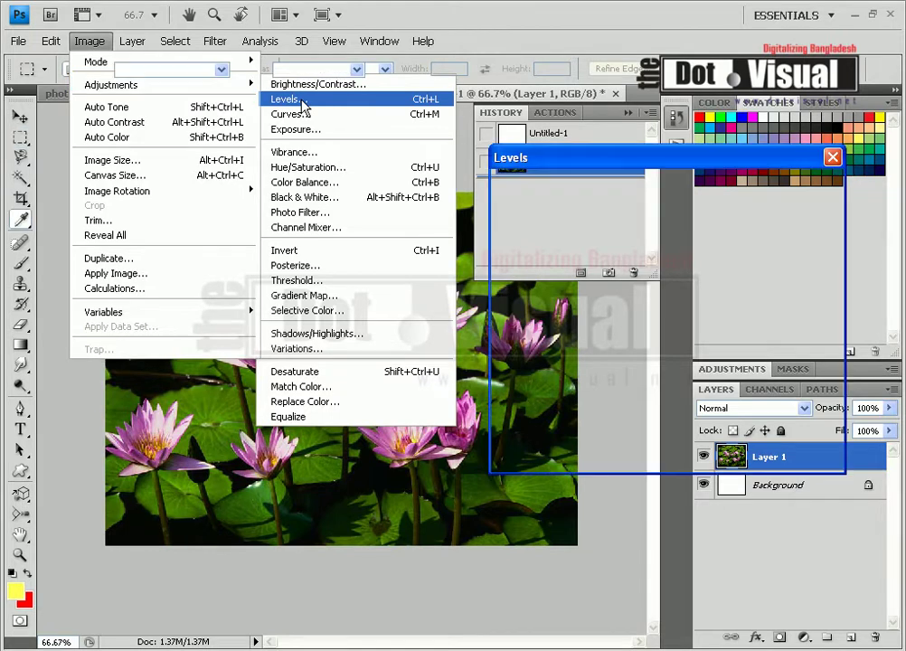
drag(733, 351, 698, 352)
mouse_move(513, 352)
mouse_down()
mouse_move(536, 352)
mouse_move(528, 353)
mouse_up()
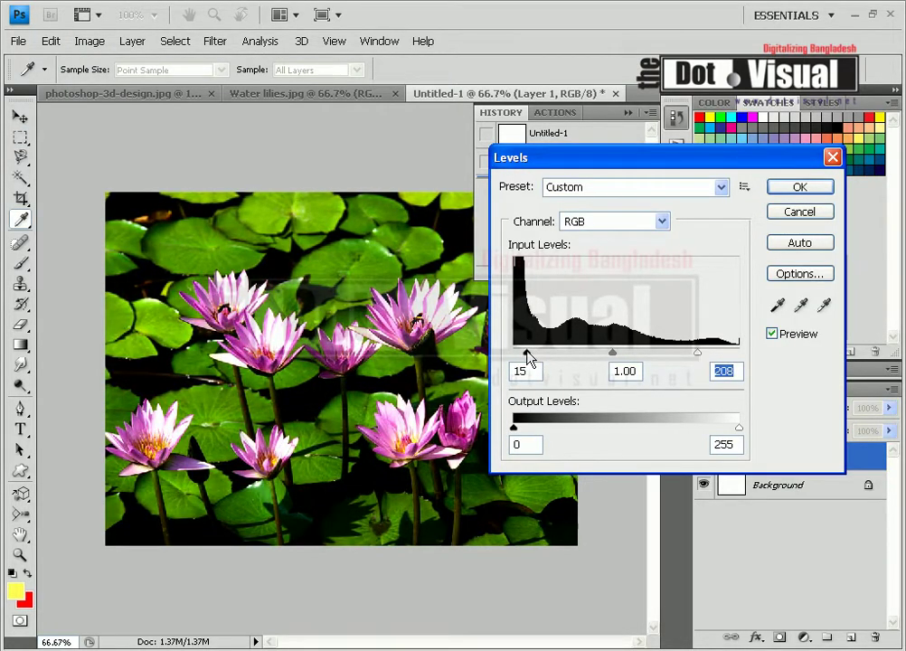
drag(604, 353, 590, 356)
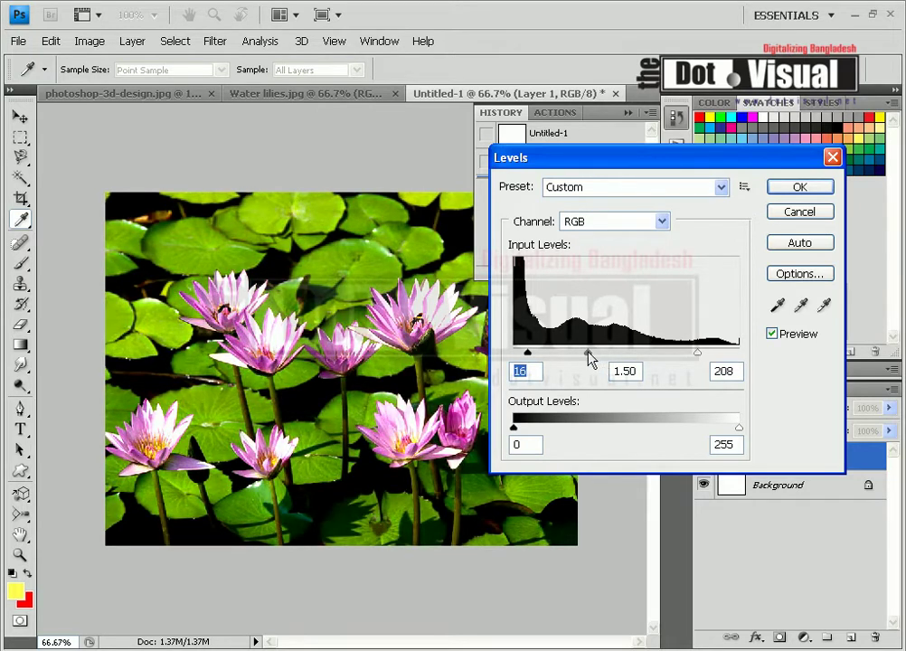
click(800, 187)
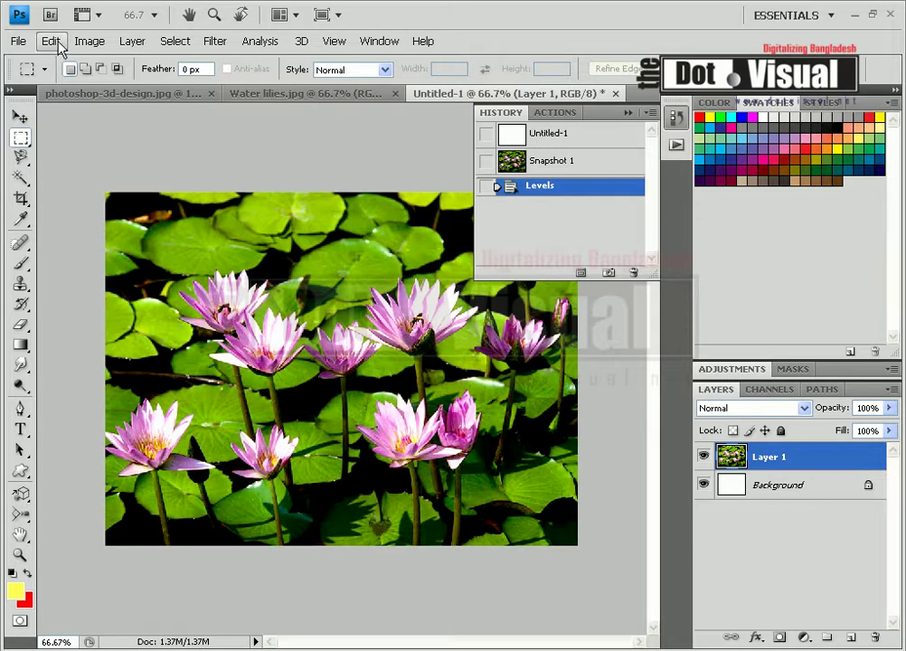
- Set Color Balance midtones to Cyan-Red -37 and Magenta-Green +37
click(213, 42)
mouse_move(111, 84)
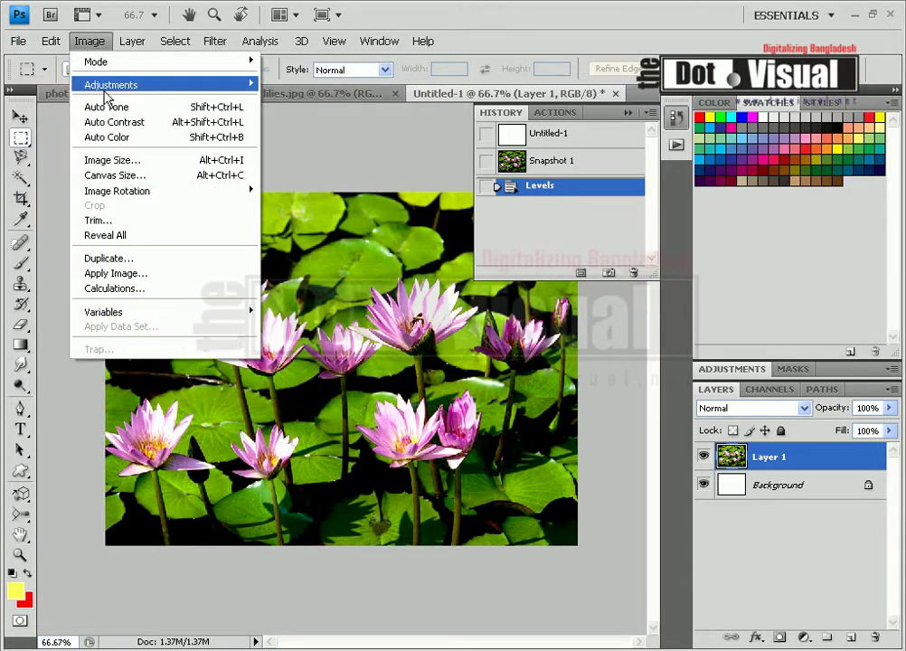
click(307, 181)
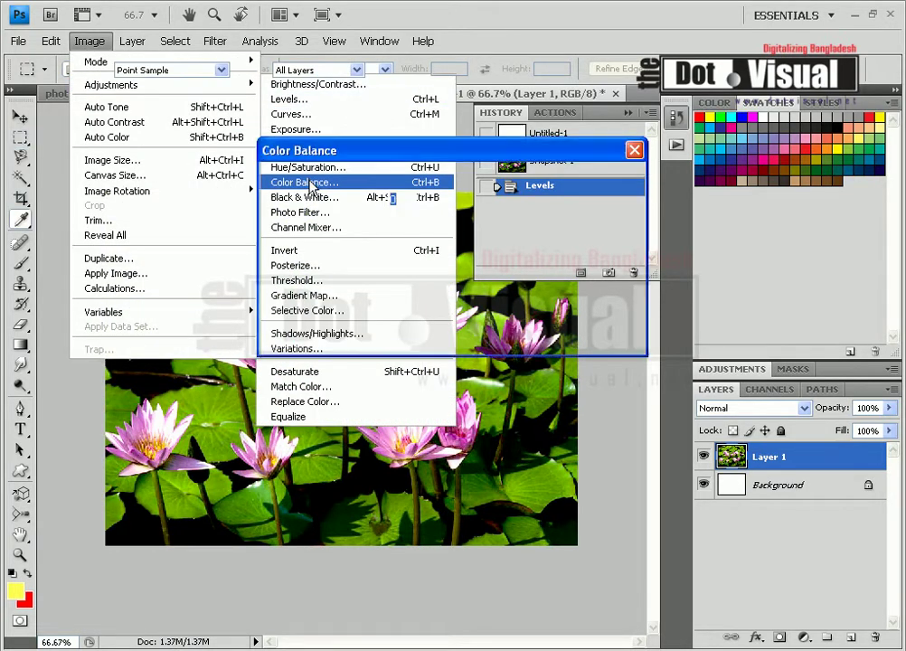
drag(455, 149, 714, 427)
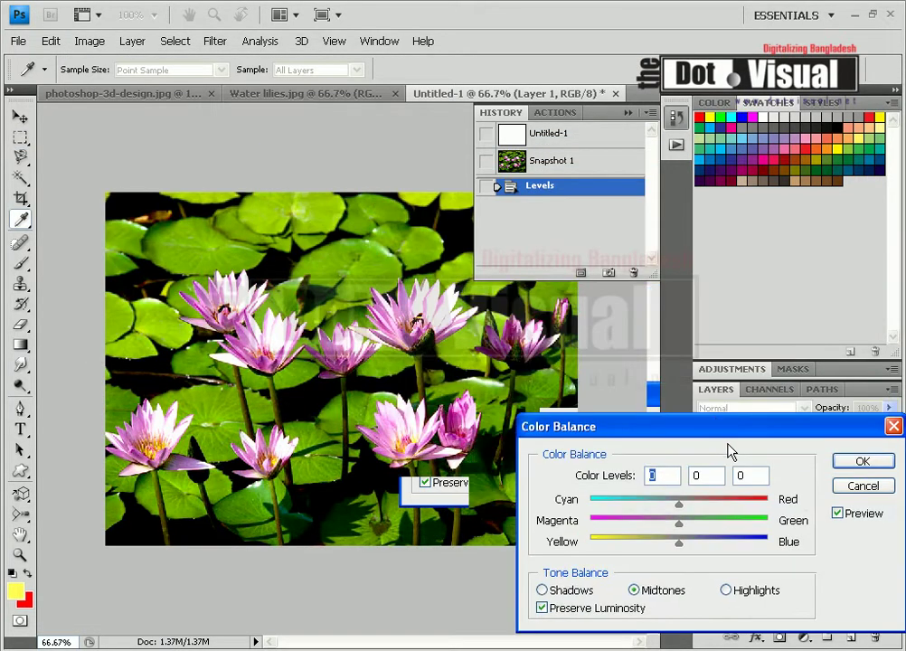
mouse_move(679, 504)
mouse_down()
mouse_move(724, 511)
mouse_move(710, 531)
mouse_up()
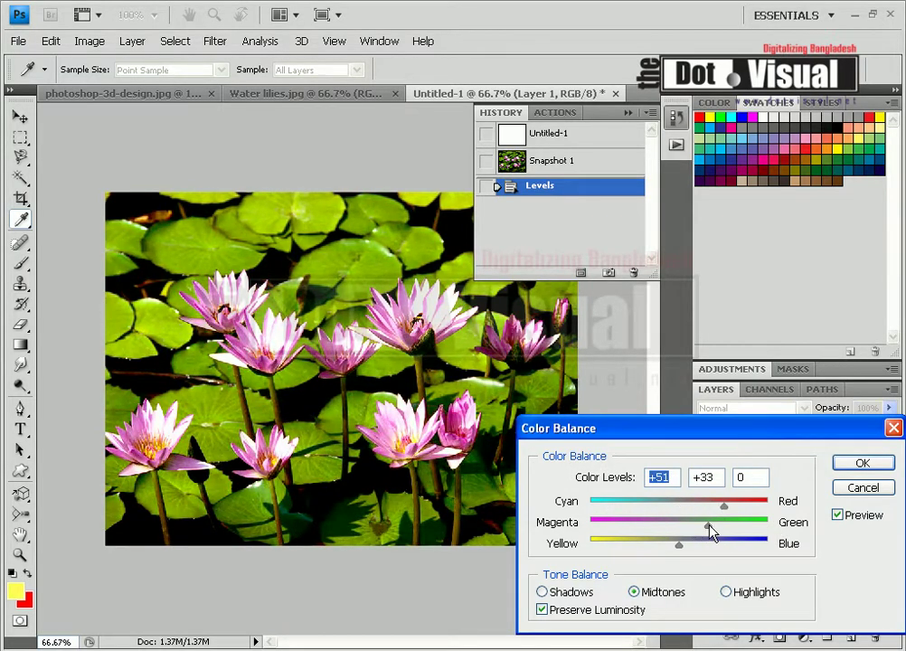
mouse_move(643, 531)
mouse_down()
mouse_move(712, 530)
mouse_move(719, 509)
mouse_move(648, 505)
mouse_up()
- Toggle the Color Balance preview off and on to compare, then apply it
click(837, 515)
click(837, 514)
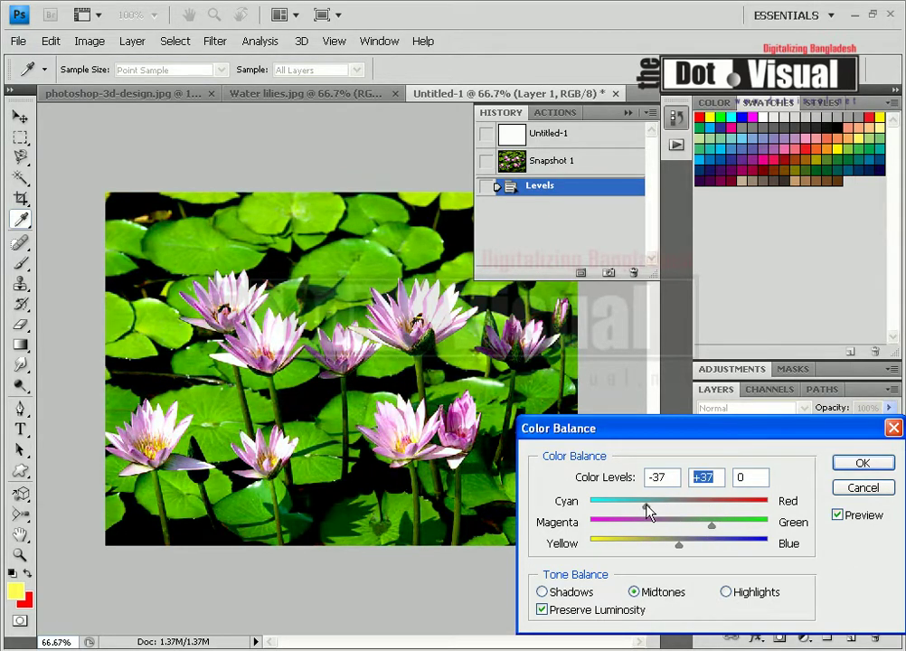
click(859, 515)
click(859, 515)
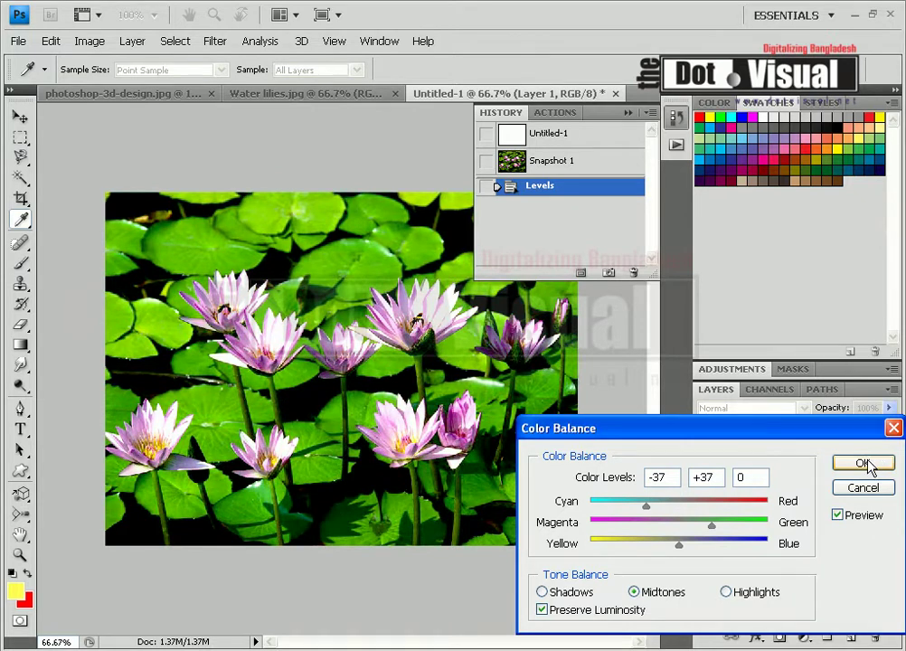
click(864, 462)
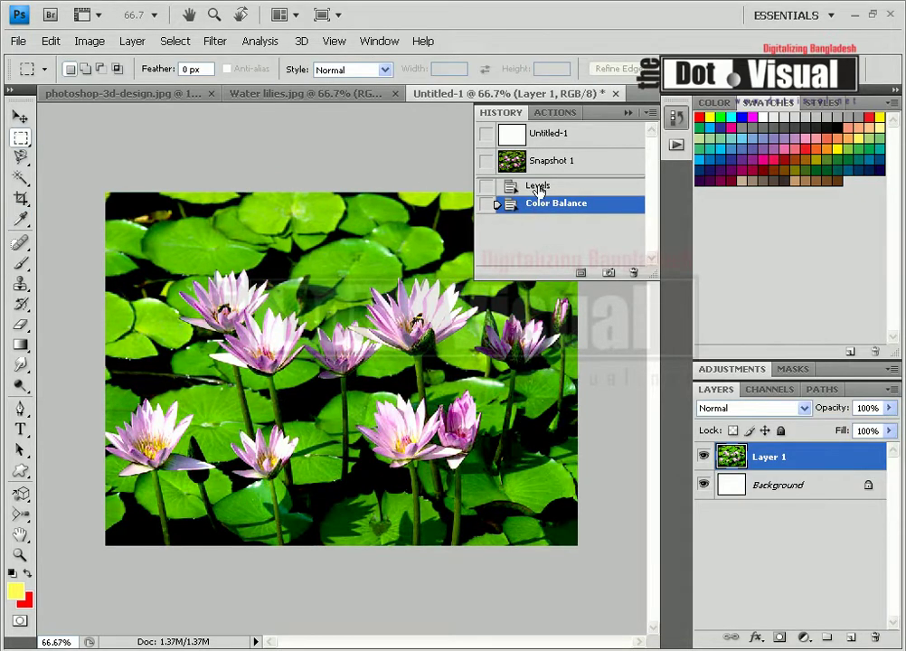
- Create Snapshot 2, compare it with Snapshot 1, and return to the Color Balance state
click(608, 275)
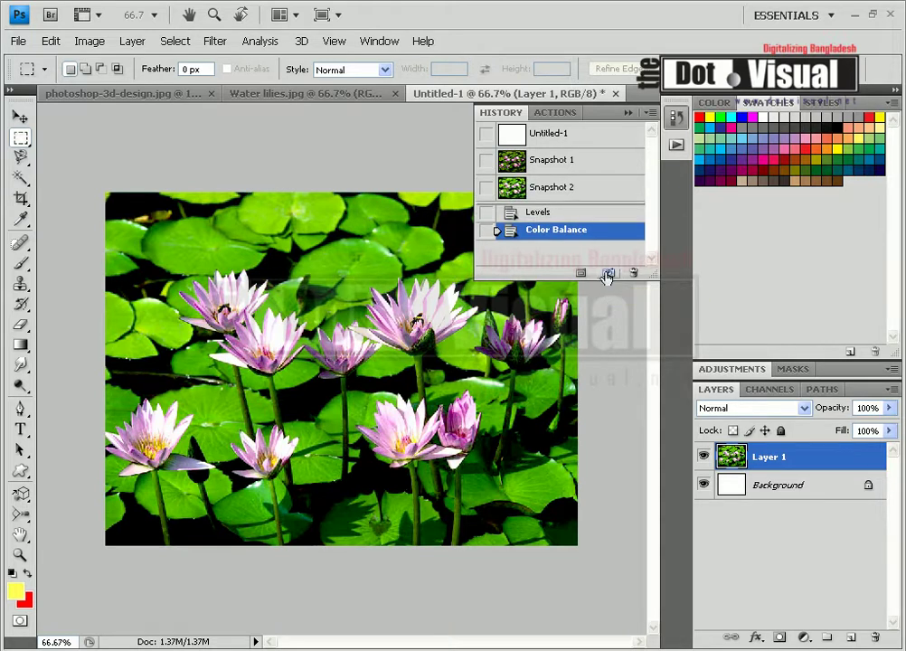
click(531, 160)
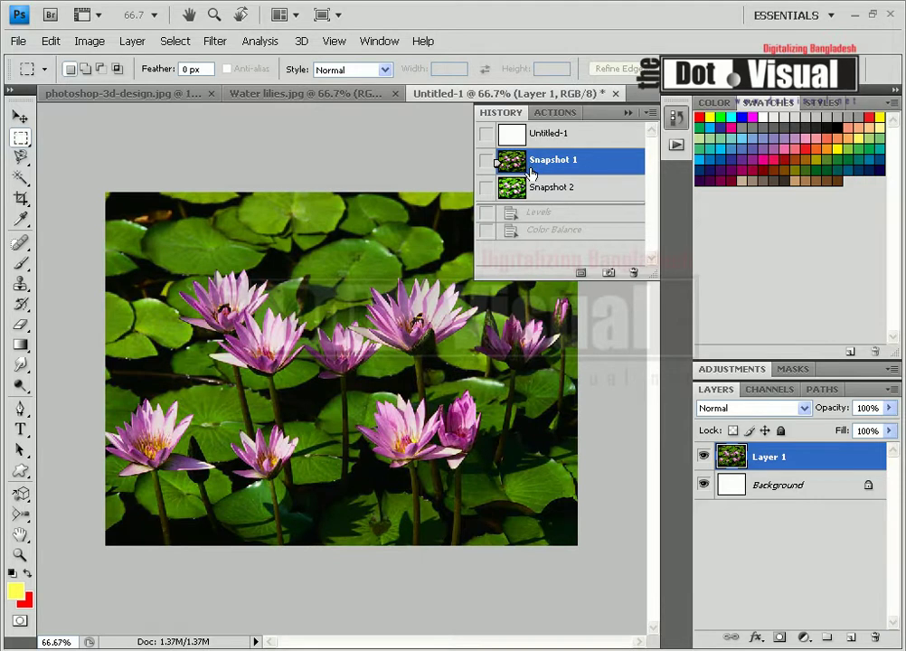
click(529, 187)
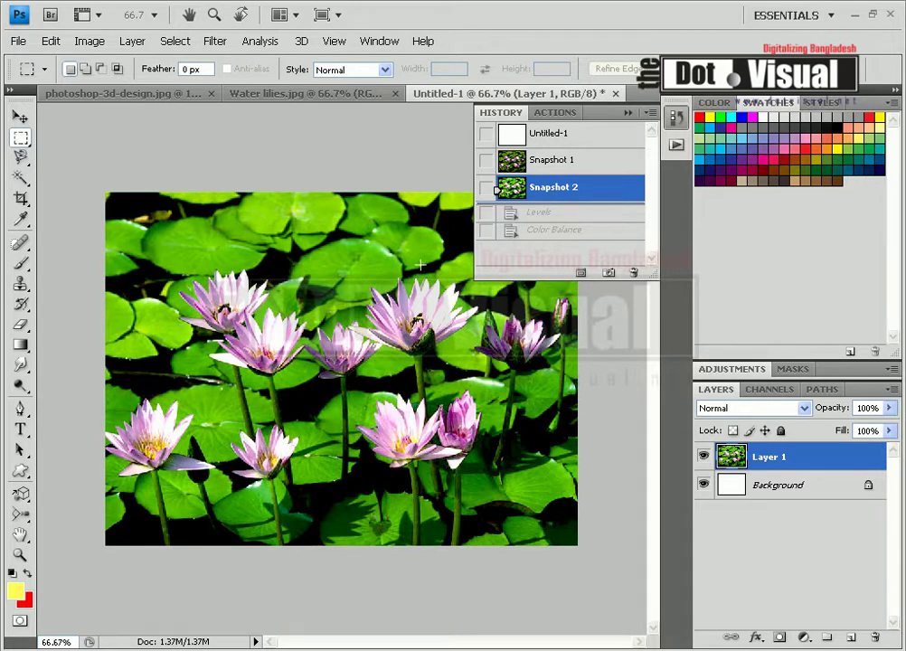
click(540, 232)
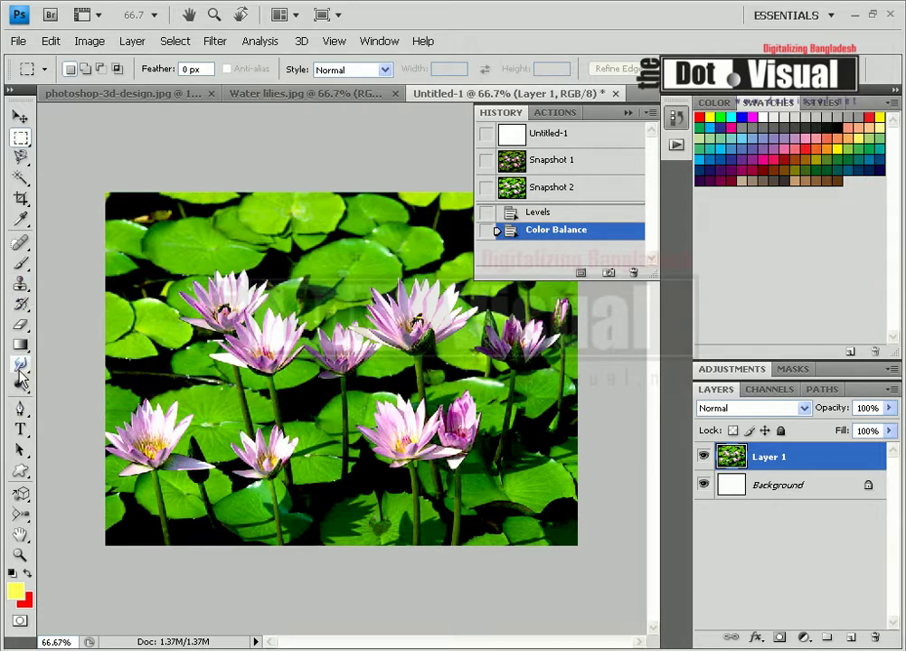
- Smudge the top-left and lower pink lilies into the surrounding leaves
drag(20, 369, 73, 407)
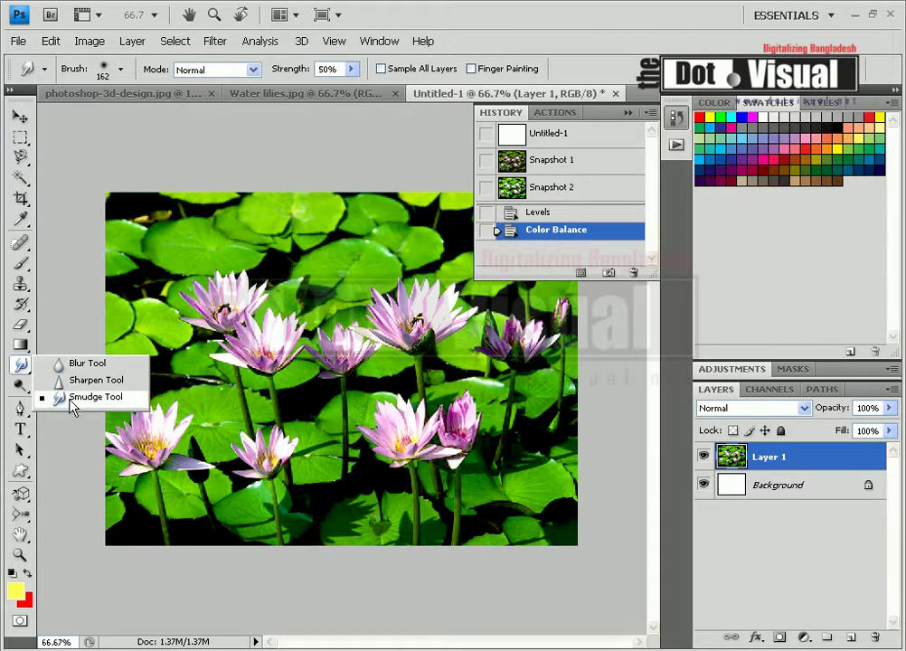
click(72, 407)
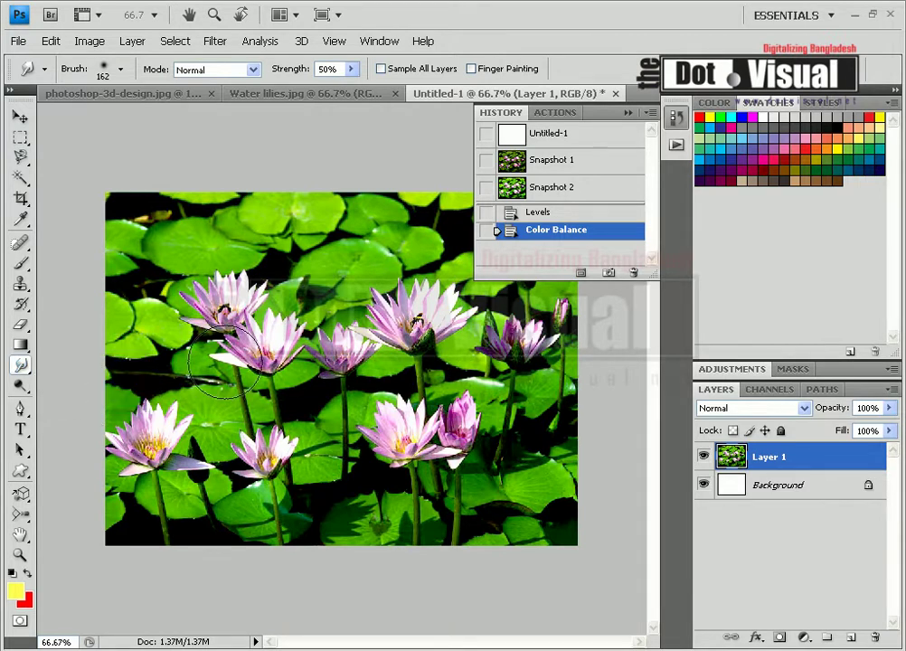
drag(213, 325, 255, 330)
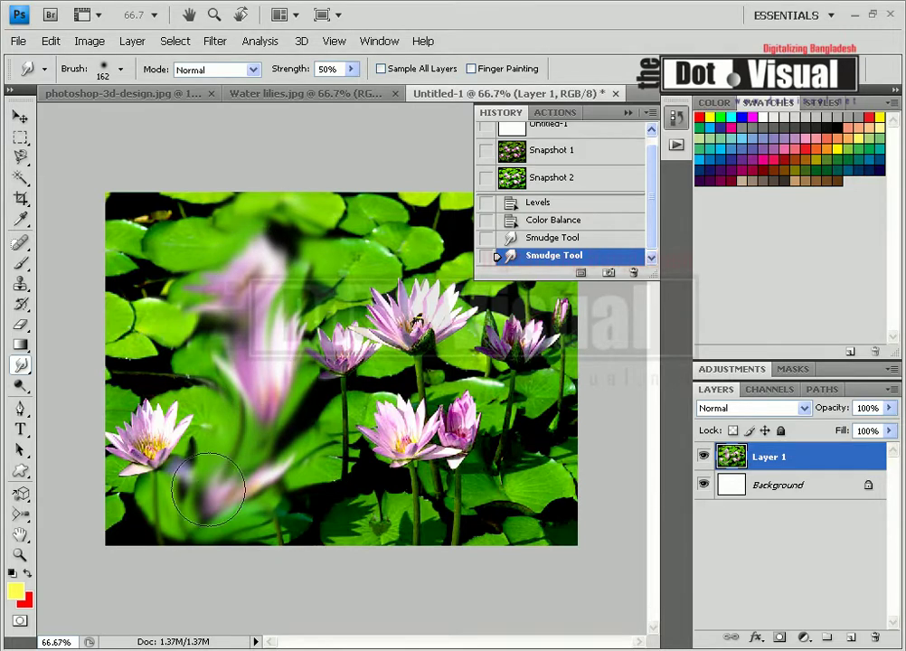
drag(248, 502, 273, 509)
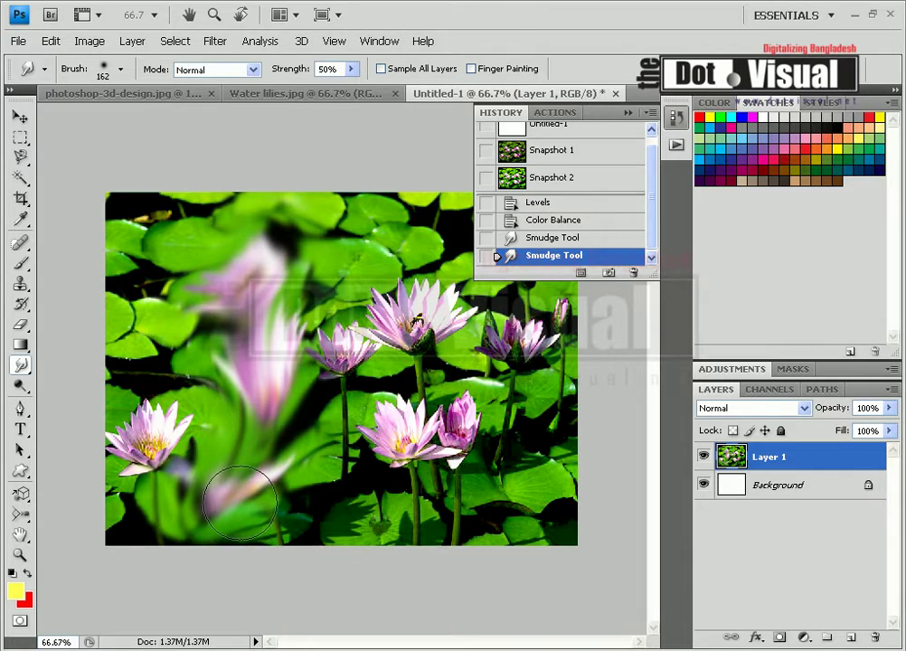
- Compare the unsmudged and smudged History states, ending on the first-smudge state
click(551, 220)
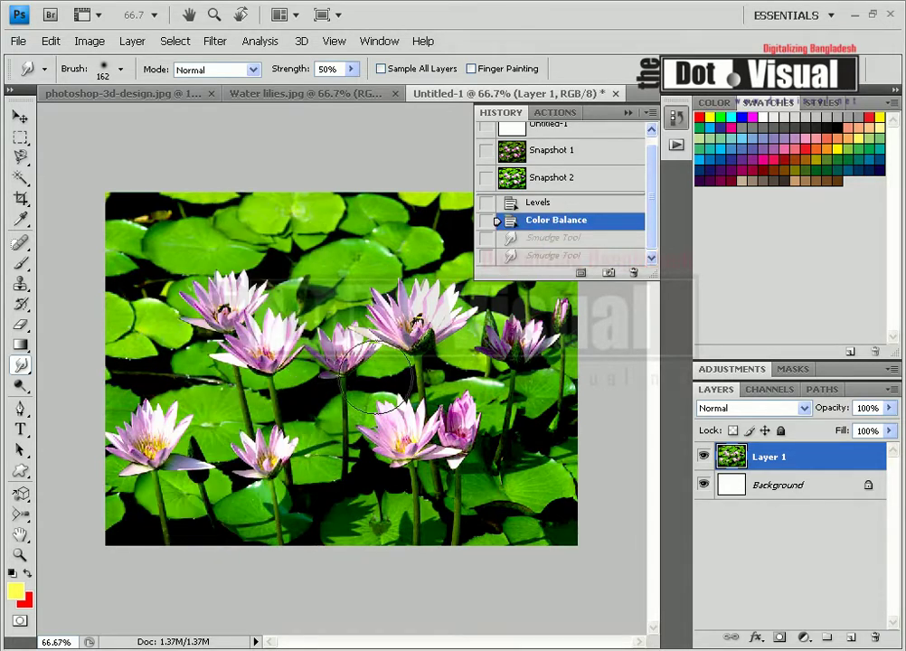
click(547, 255)
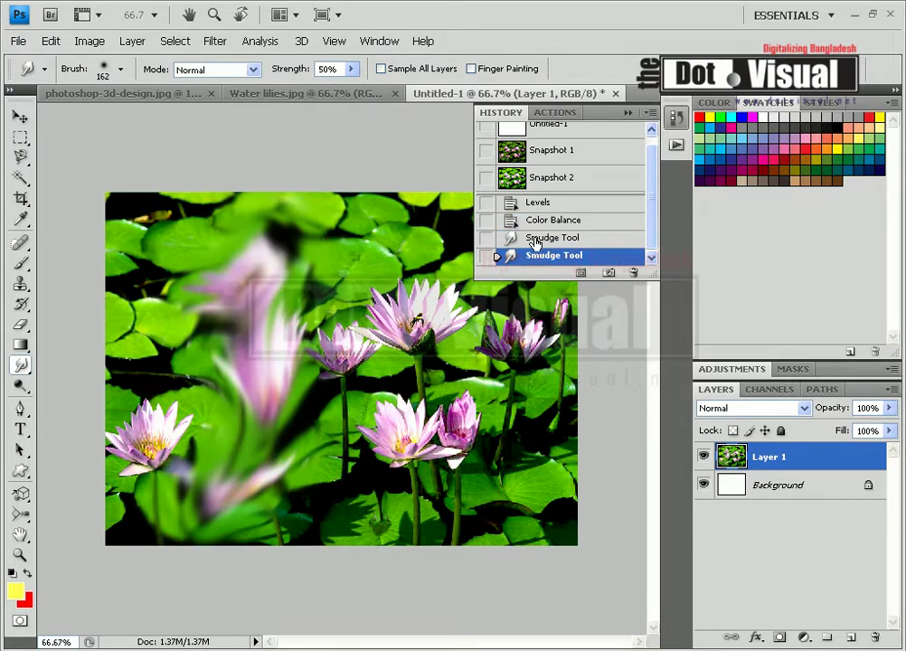
click(535, 240)
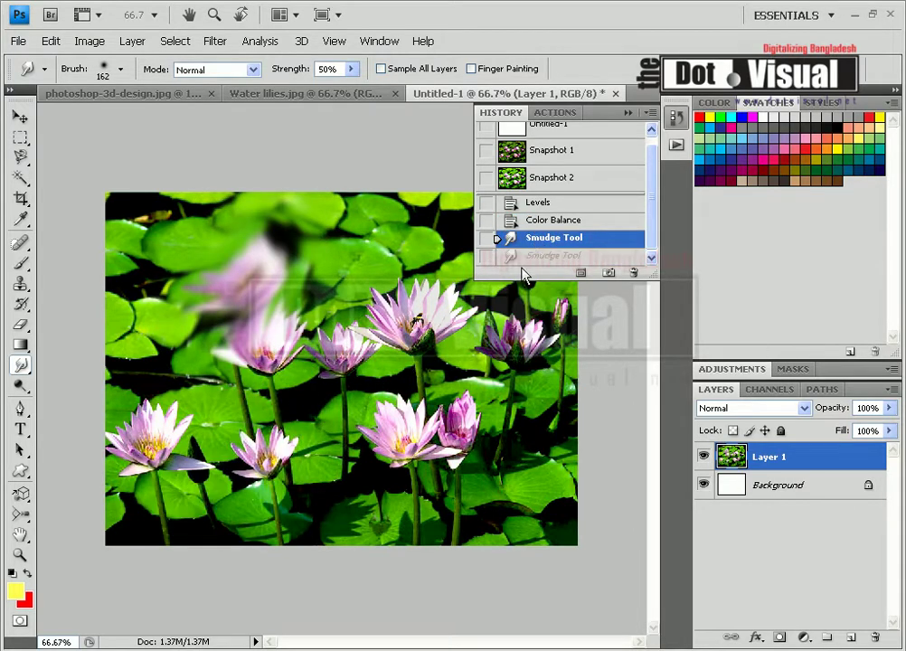
click(525, 257)
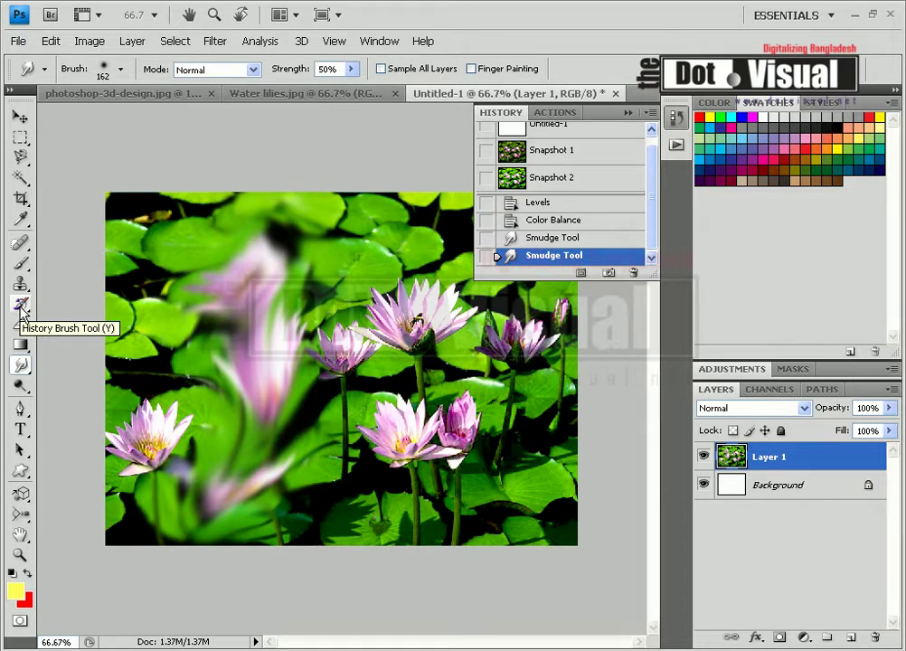
- Choose the History Brush Tool, try painting, and dismiss the no-source warning
click(21, 309)
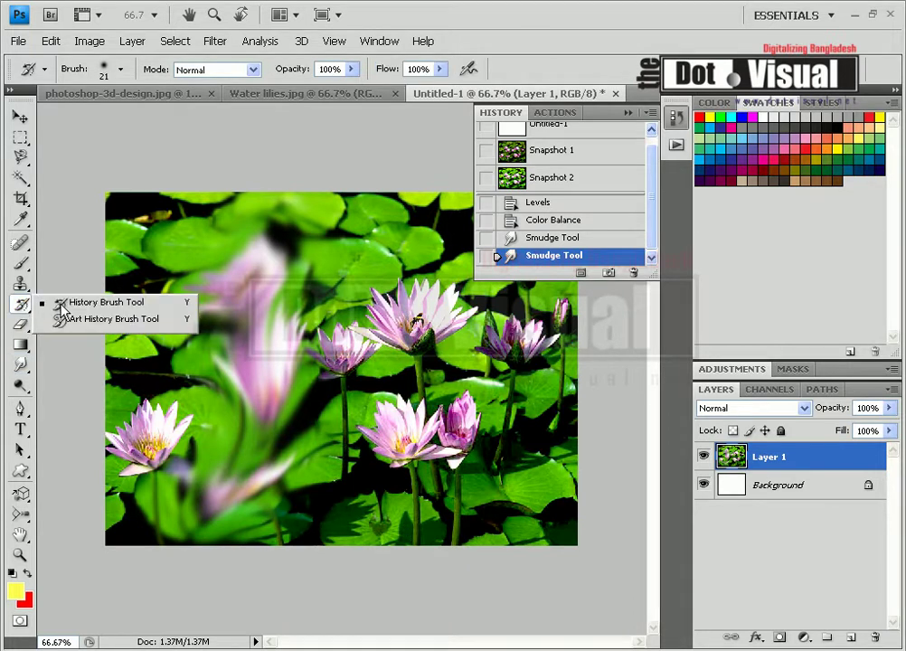
click(61, 304)
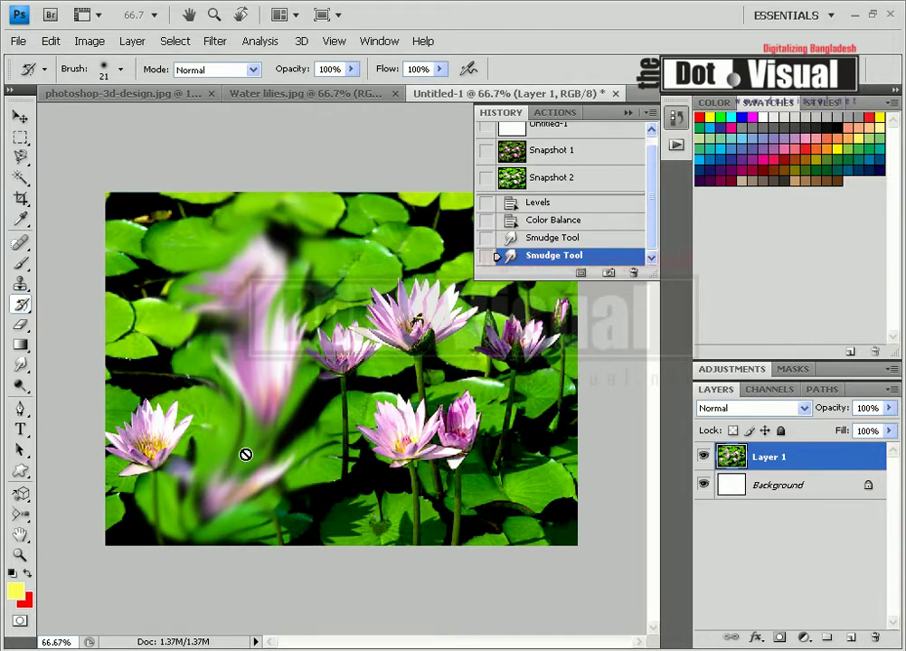
click(254, 491)
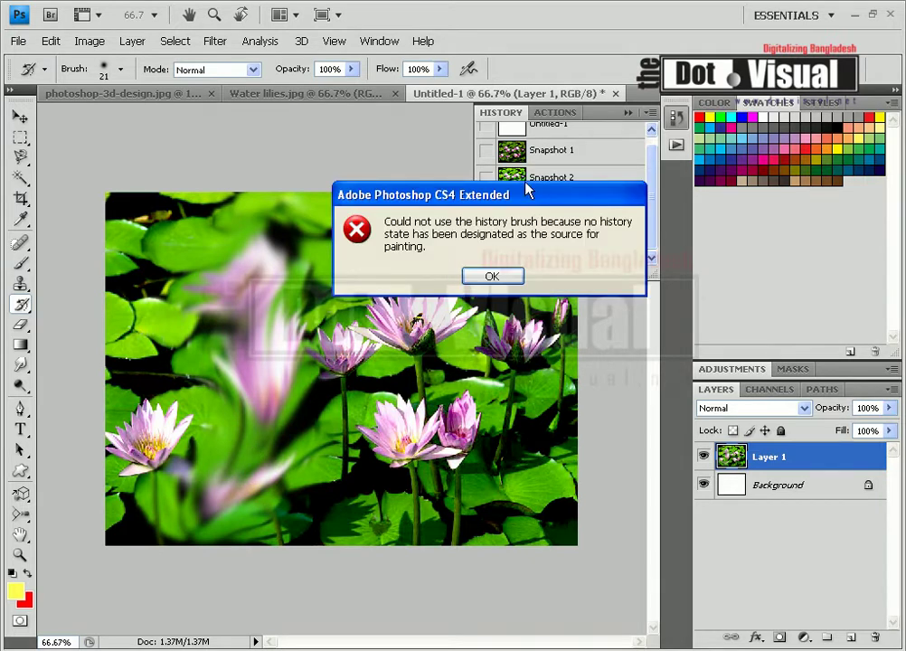
drag(523, 192, 338, 268)
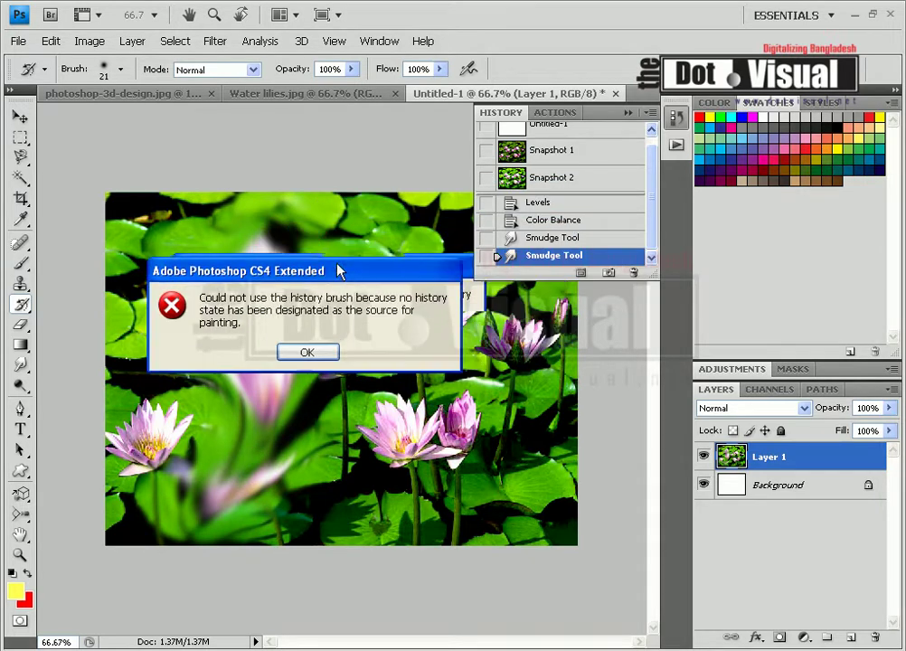
click(321, 352)
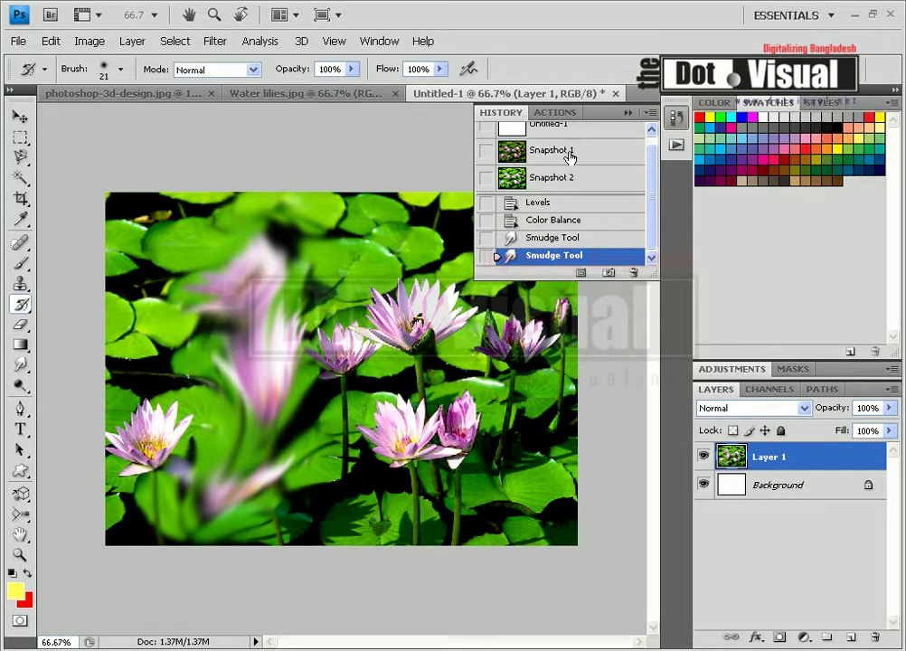
- Mark Snapshot 2 as the History Brush source and return to the latest Smudge state
scroll(653, 188, up, 1)
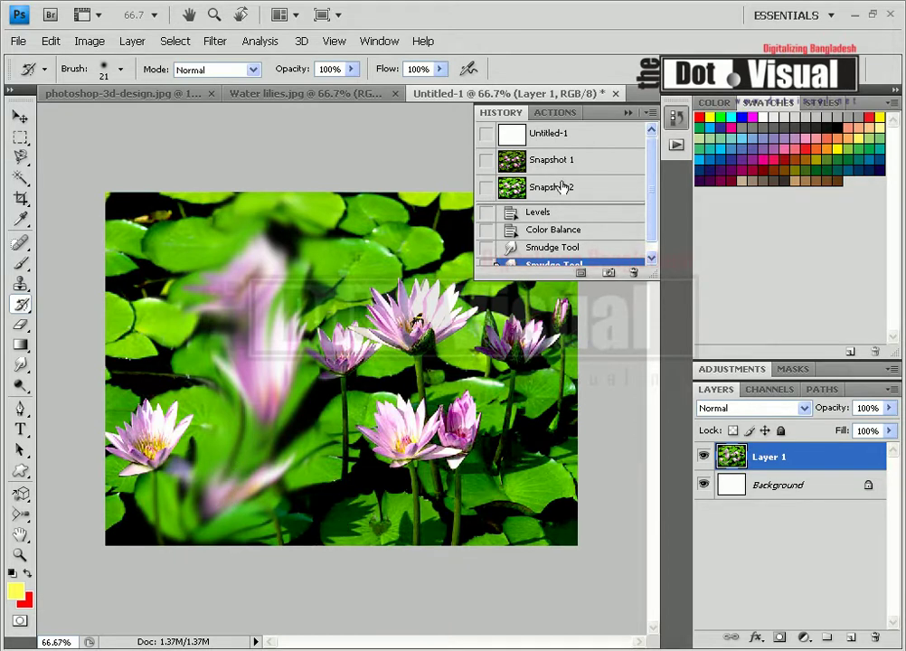
click(485, 189)
click(540, 192)
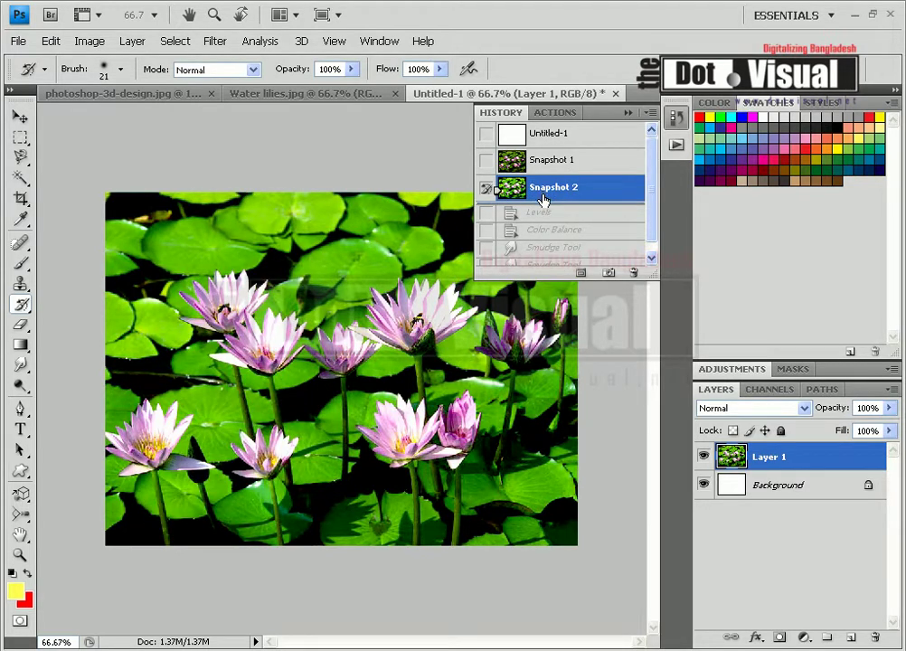
scroll(651, 202, down, 1)
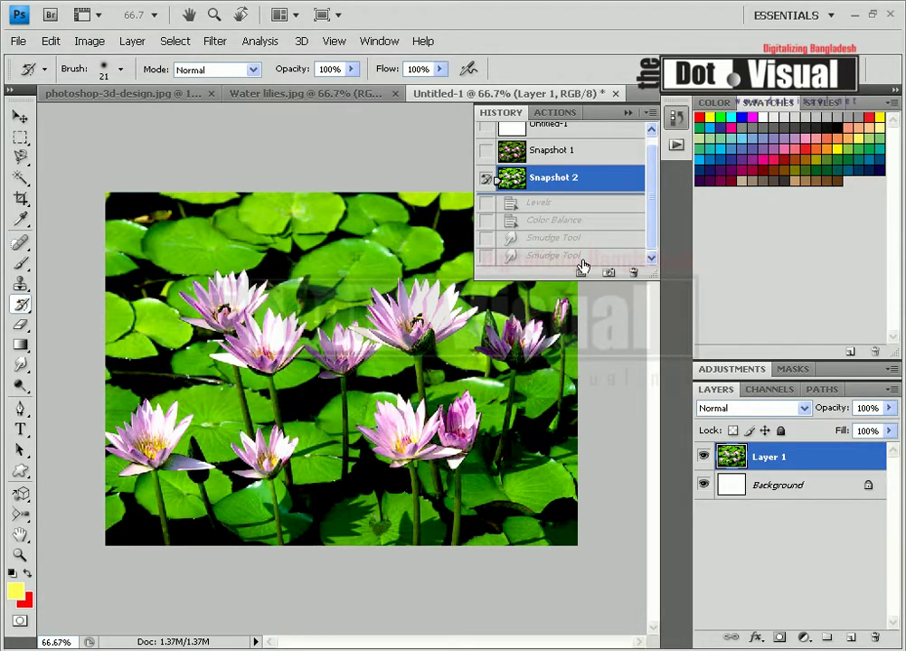
click(581, 258)
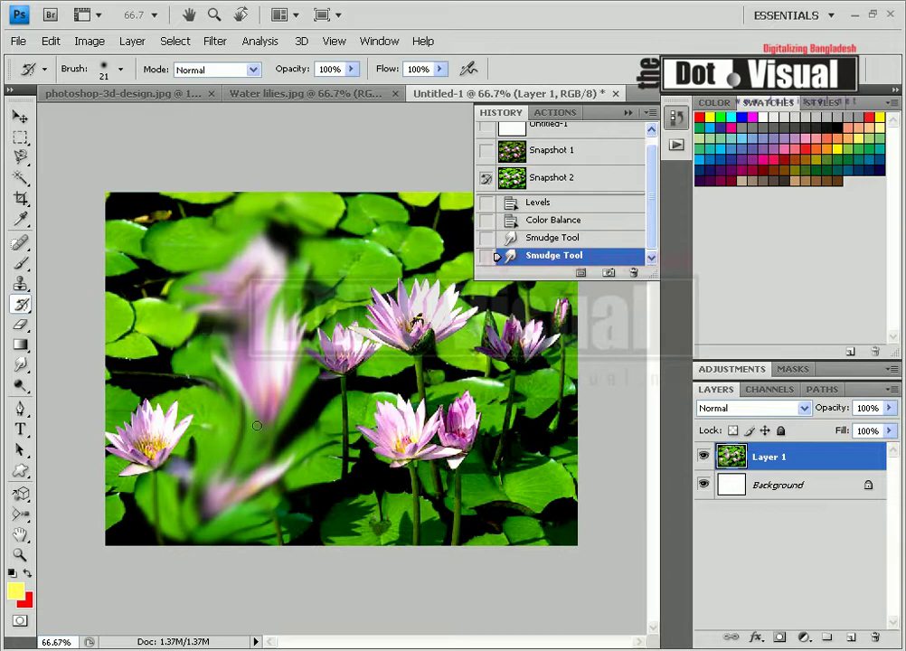
click(555, 179)
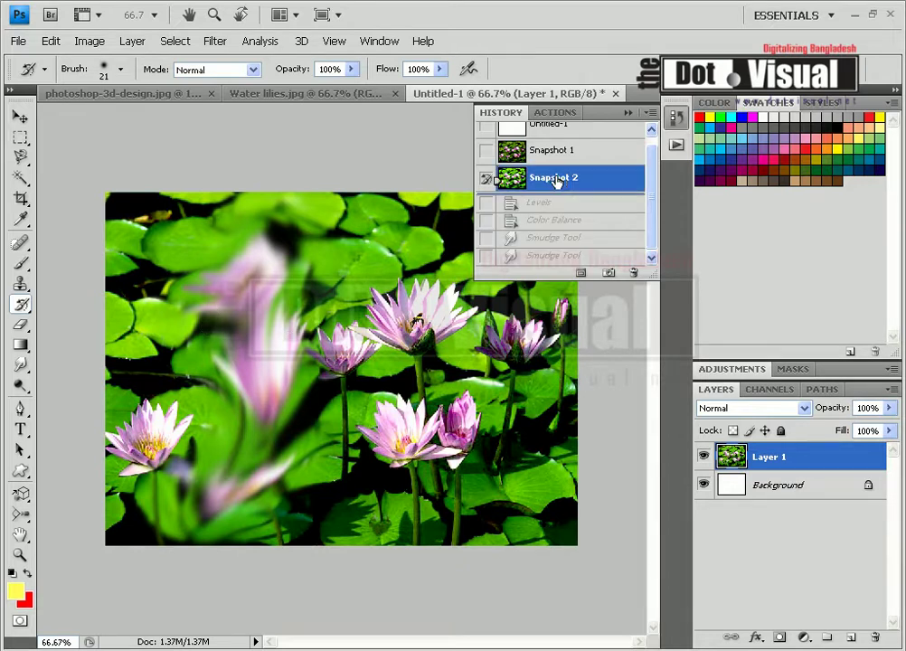
click(570, 260)
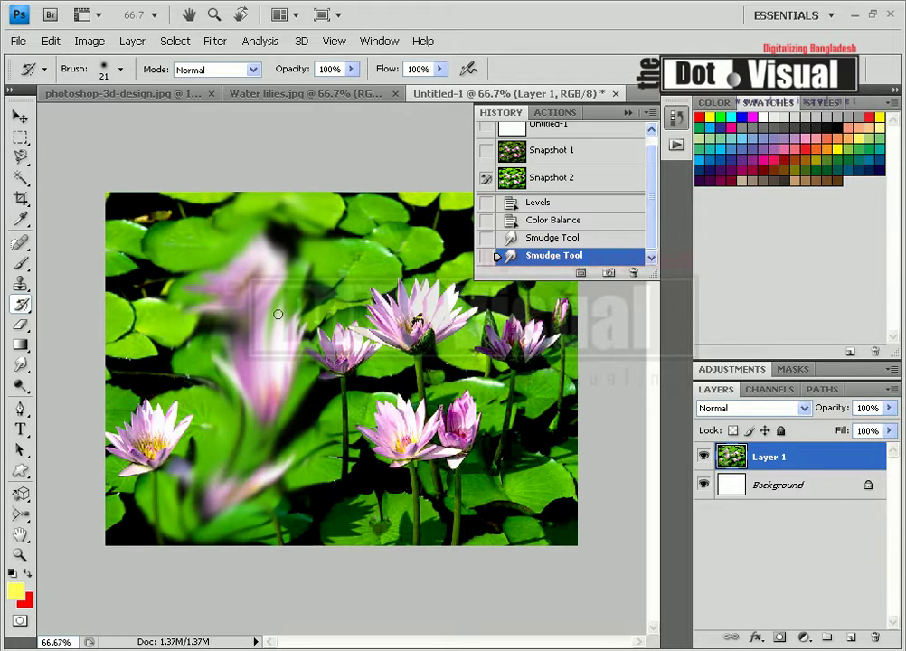
- Paint the lower-left lilies back from Snapshot 2 with an 88 px brush
click(487, 179)
right_click(211, 502)
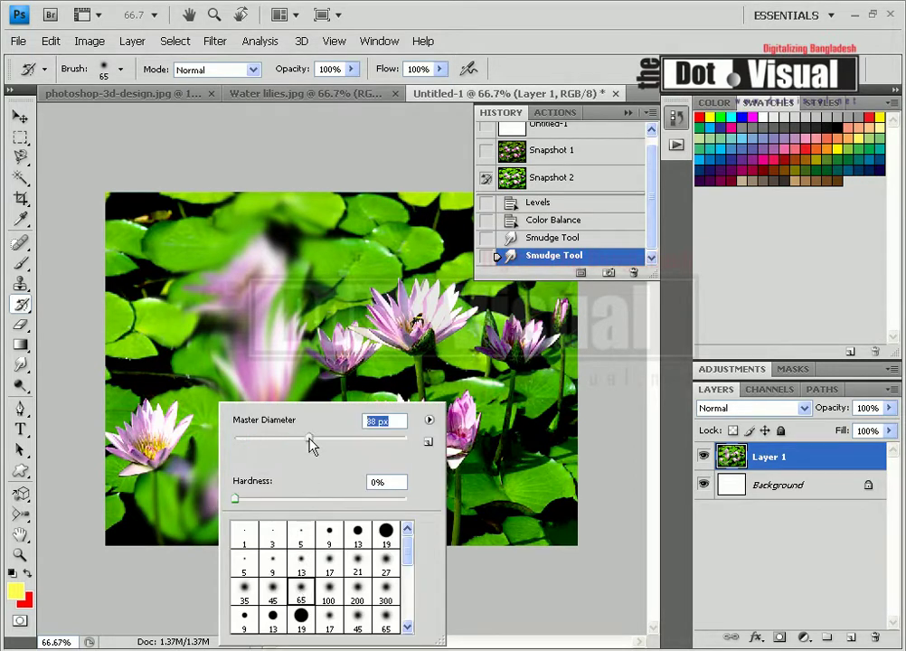
click(209, 499)
mouse_move(202, 486)
mouse_down()
mouse_move(167, 467)
mouse_move(295, 462)
mouse_move(232, 475)
mouse_up()
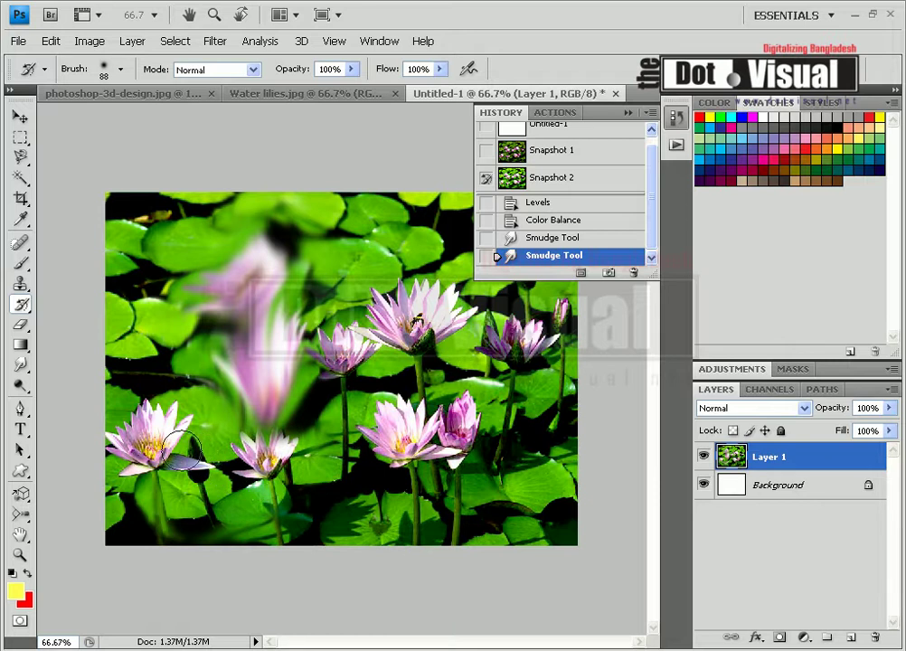
drag(231, 475, 56, 479)
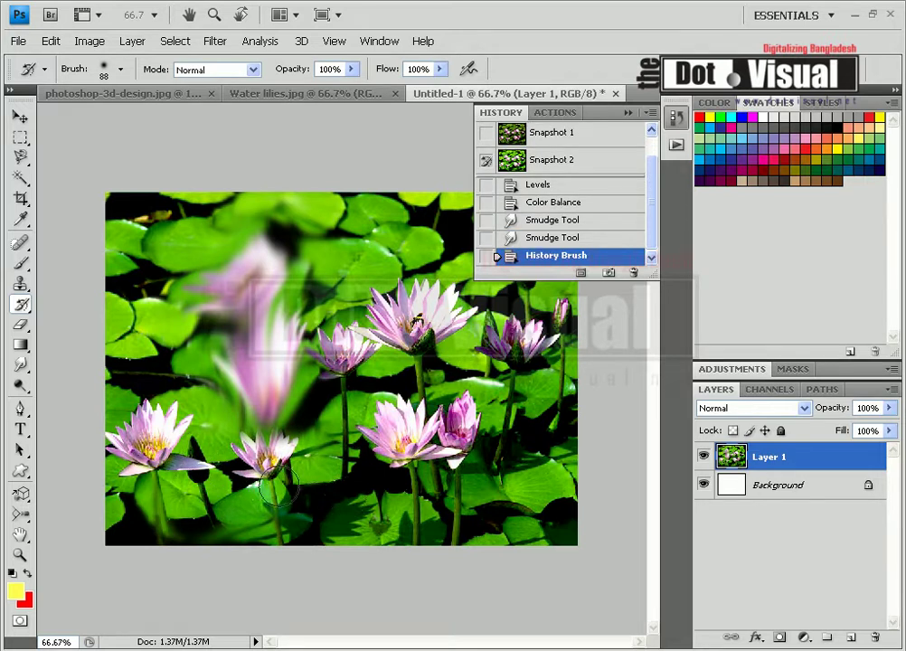